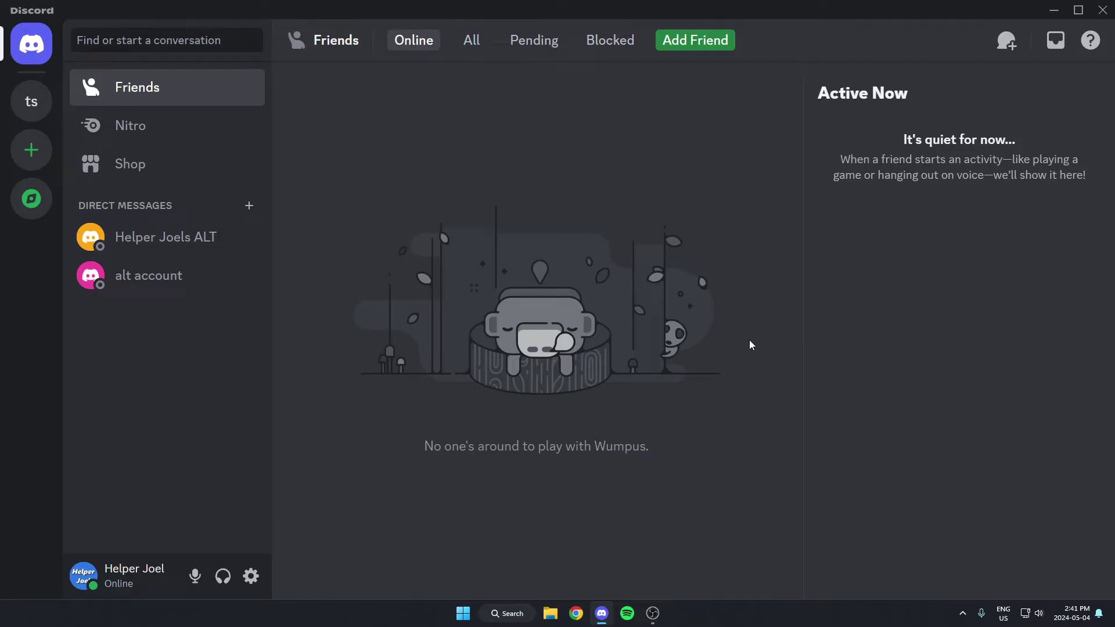
Search the App Directory of the test server for carl-bot and open that app's page.
{"action": "left_click", "coordinate": [31, 102]}
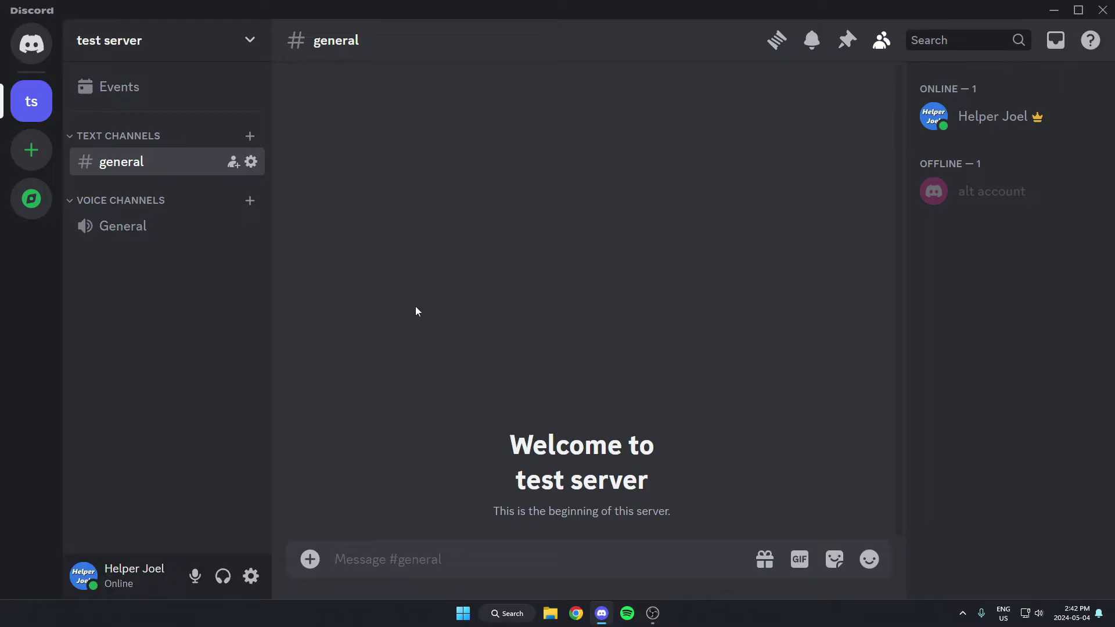
{"action": "left_click", "coordinate": [141, 54]}
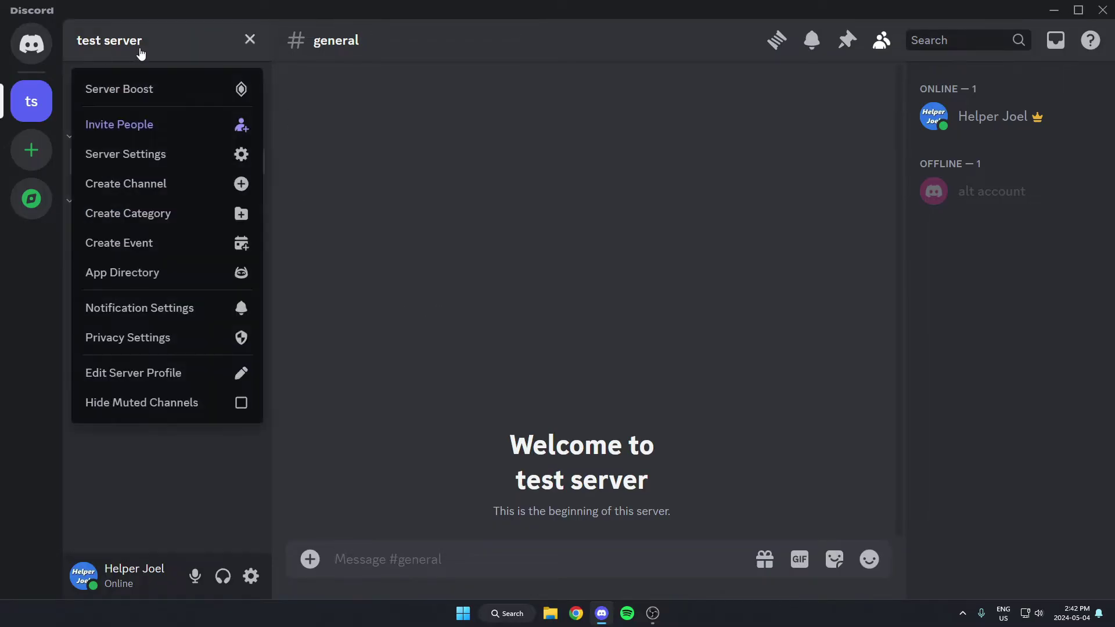
{"action": "left_click", "coordinate": [172, 279]}
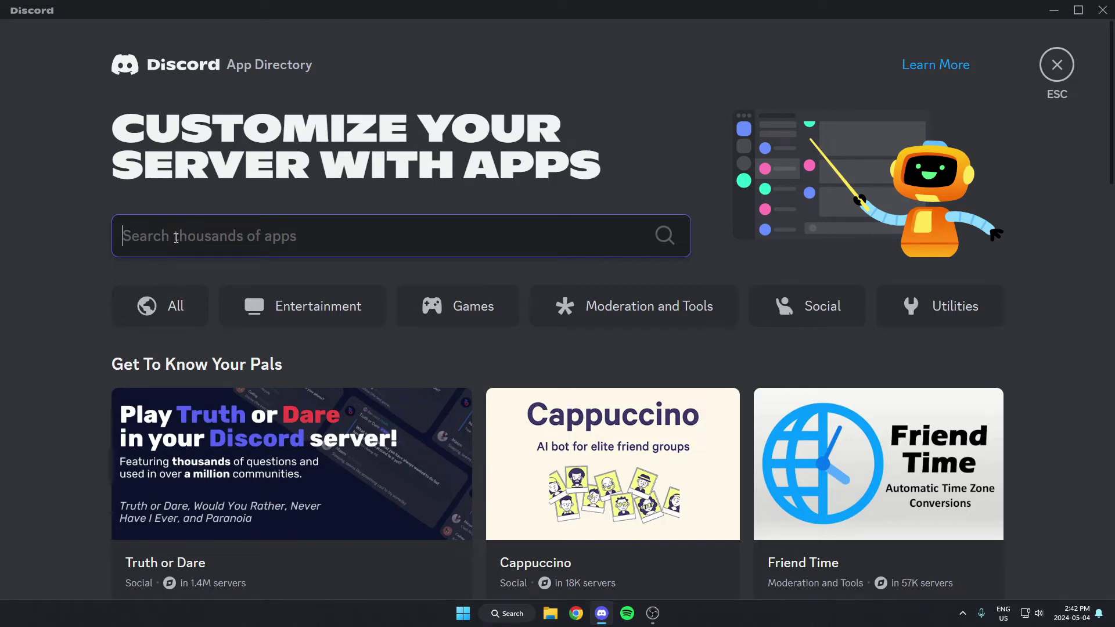
{"action": "type", "text": "carl"}
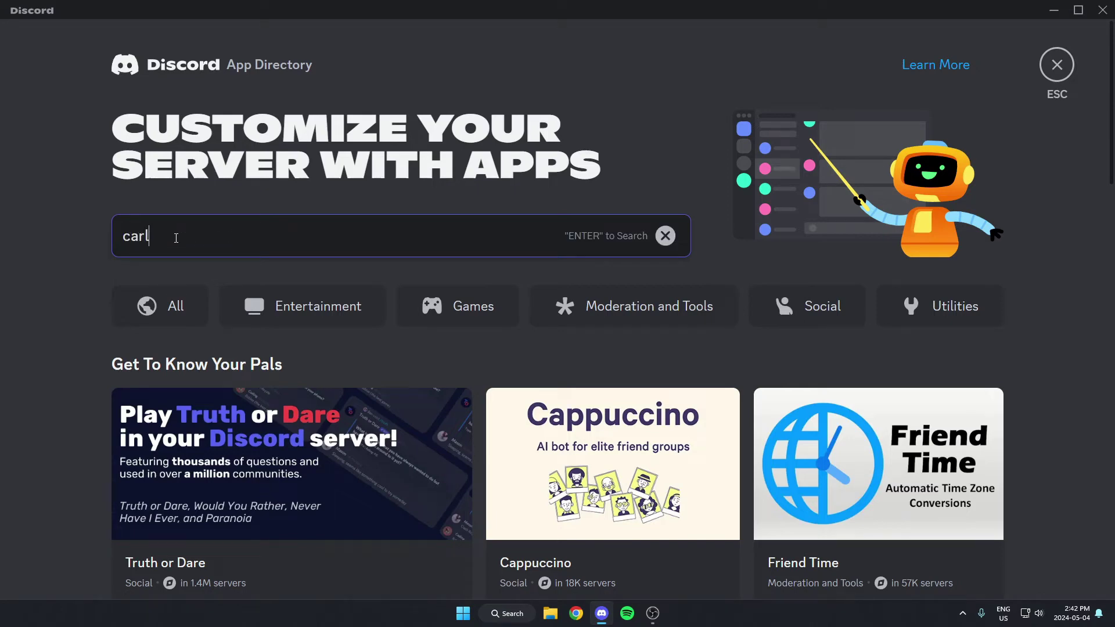
{"action": "type", "text": "-bot"}
{"action": "key", "text": "Return"}
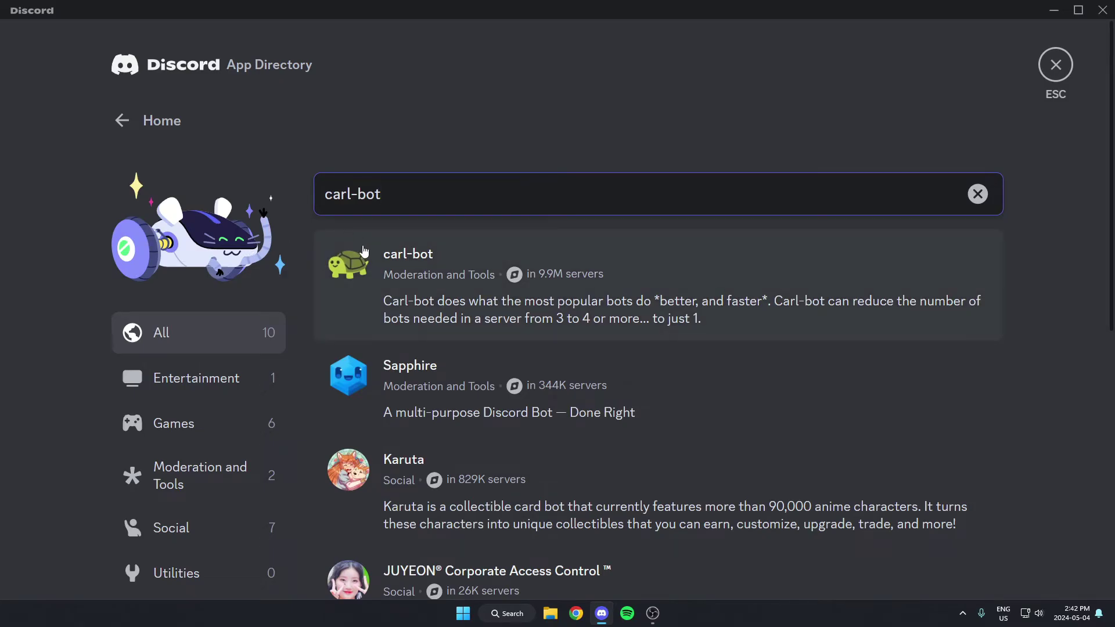
{"action": "left_click", "coordinate": [456, 262]}
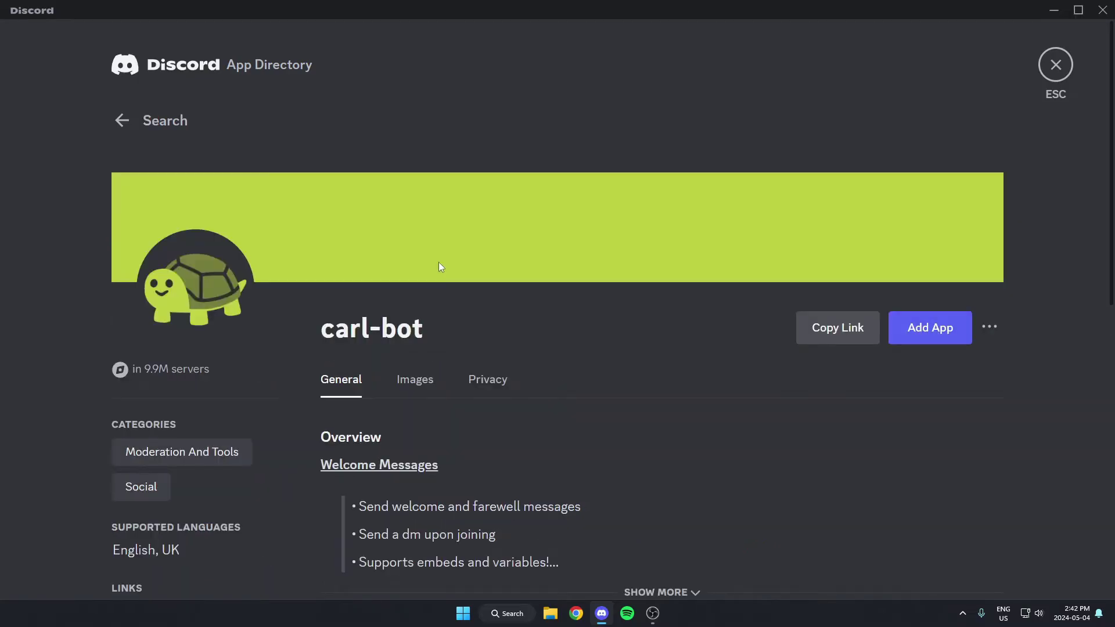
Add carl-bot to test server, authorize all its requested permissions, and go to the server.
{"action": "left_click", "coordinate": [937, 340]}
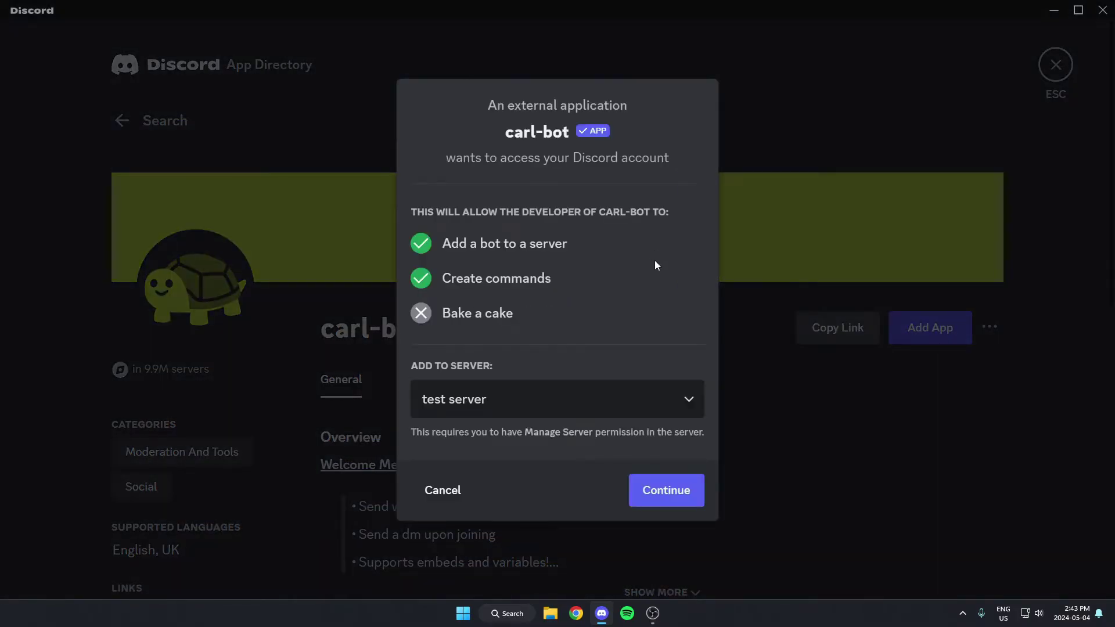
{"action": "left_click", "coordinate": [664, 502]}
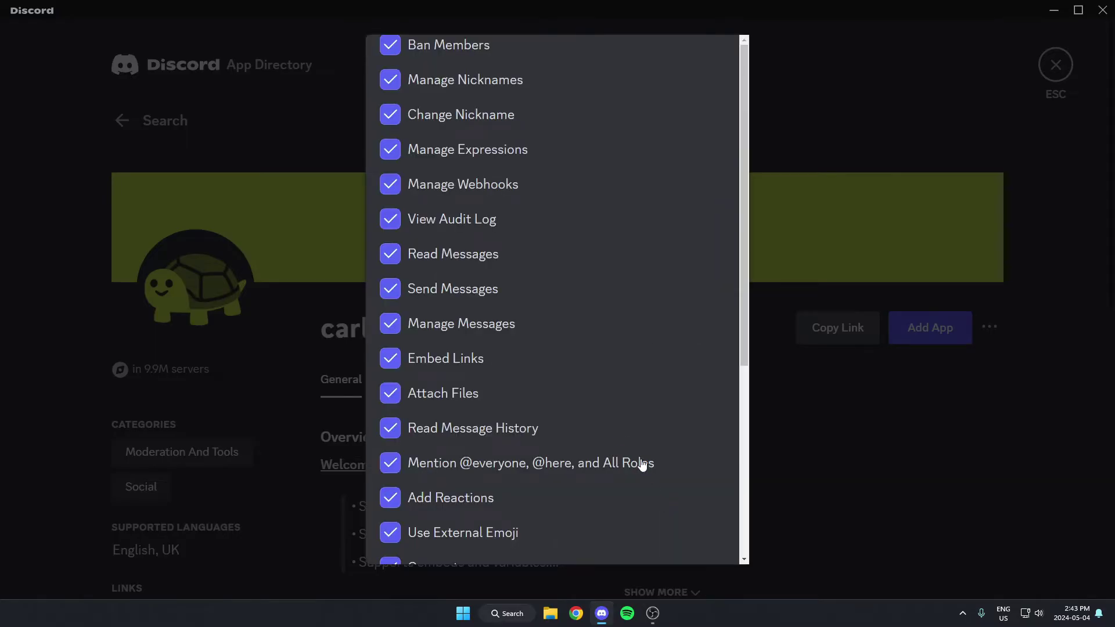
{"action": "scroll", "coordinate": [642, 464], "scroll_direction": "down", "scroll_amount": 5}
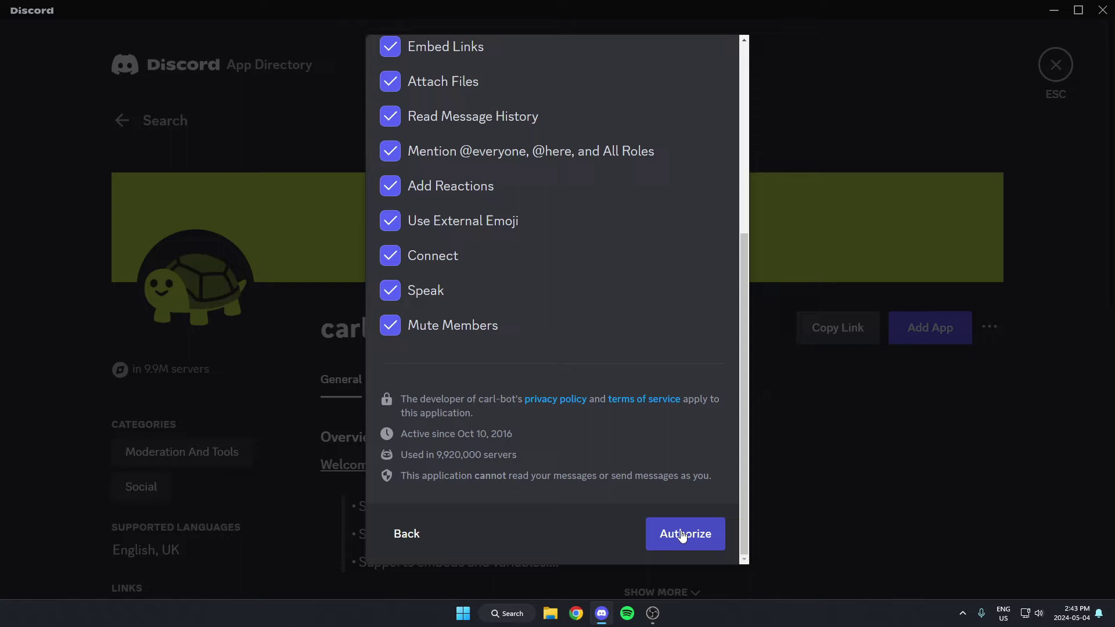
{"action": "left_click", "coordinate": [682, 534]}
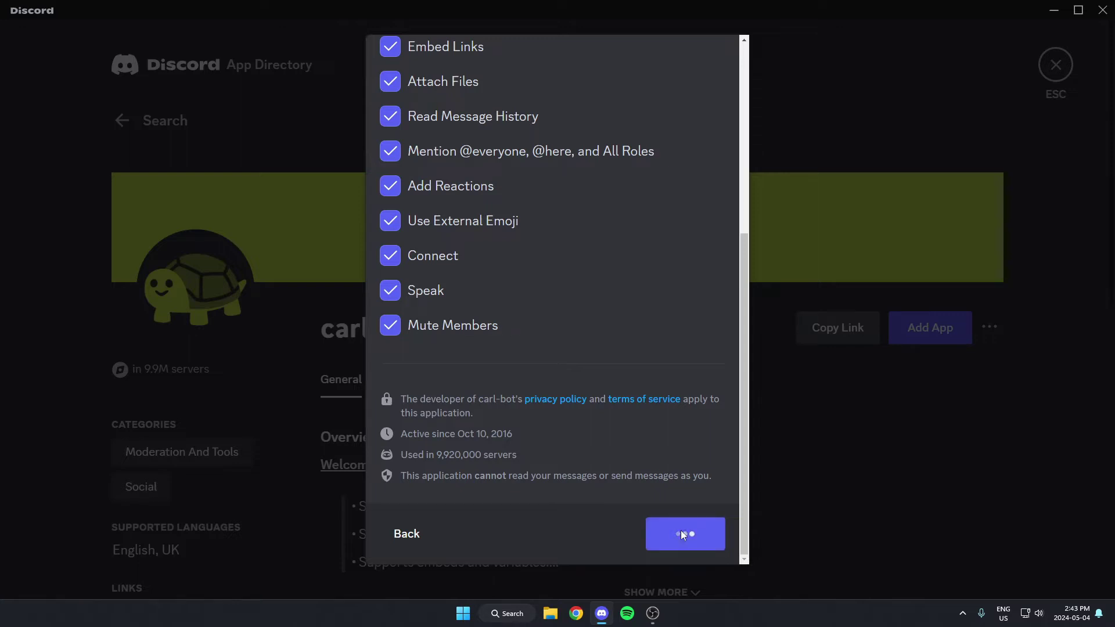
{"action": "left_click", "coordinate": [452, 380]}
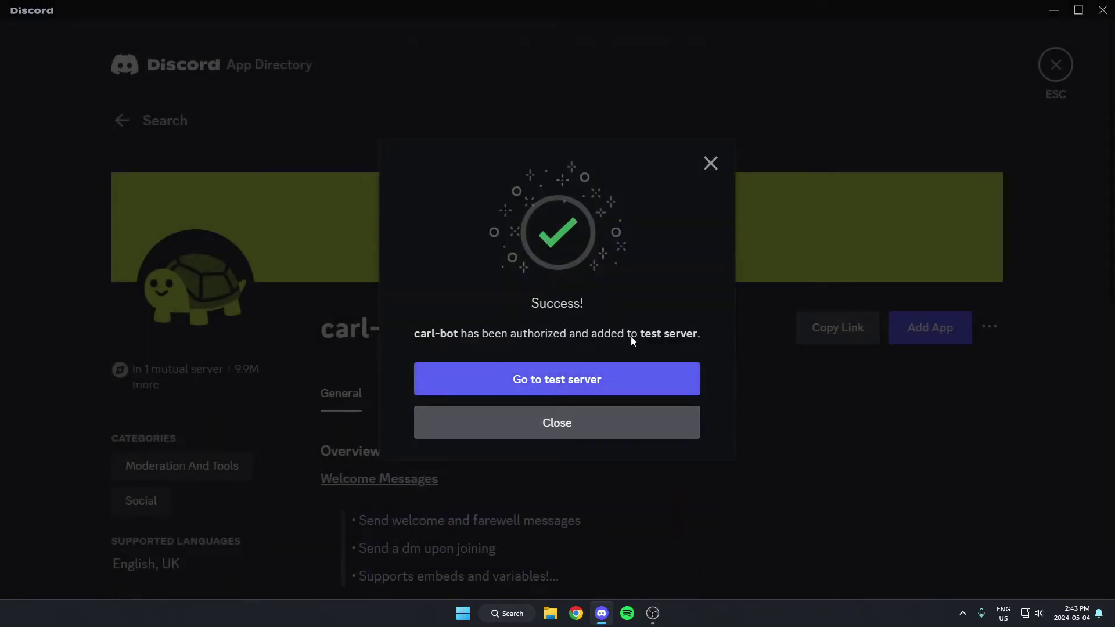
{"action": "left_click", "coordinate": [653, 388]}
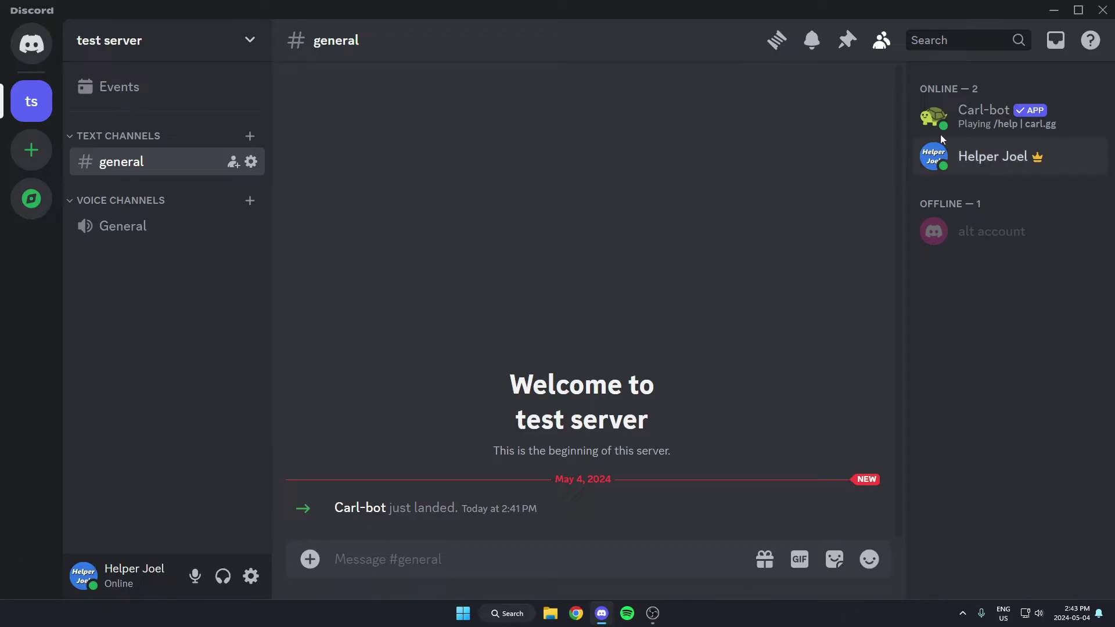
Open the carl.gg website from Carl-bot's profile in the member list.
{"action": "right_click", "coordinate": [958, 115]}
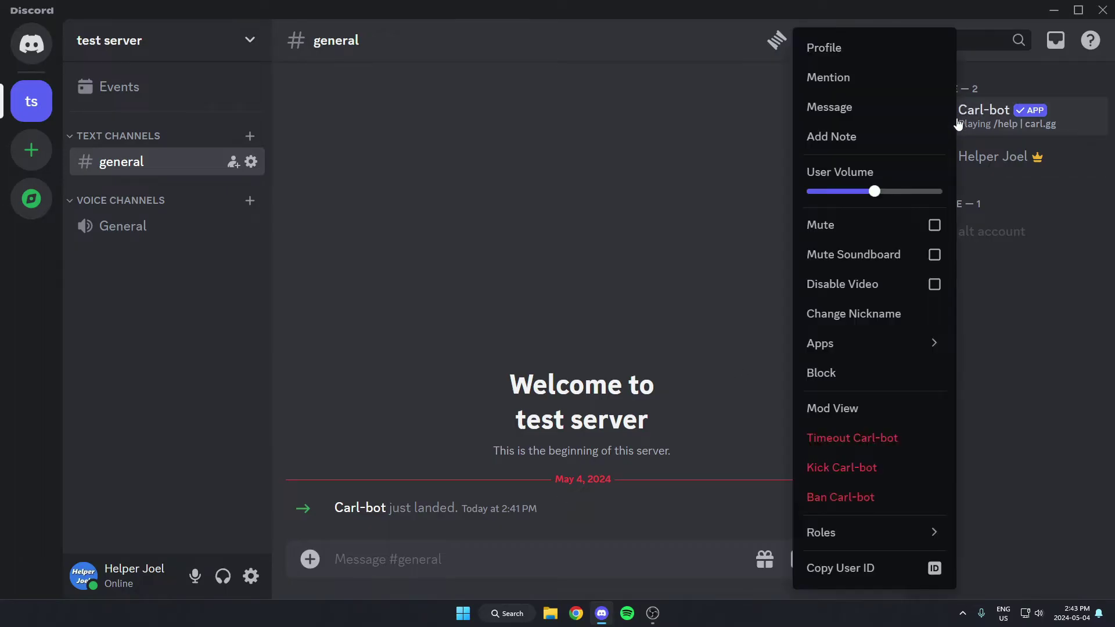
{"action": "left_click", "coordinate": [880, 52]}
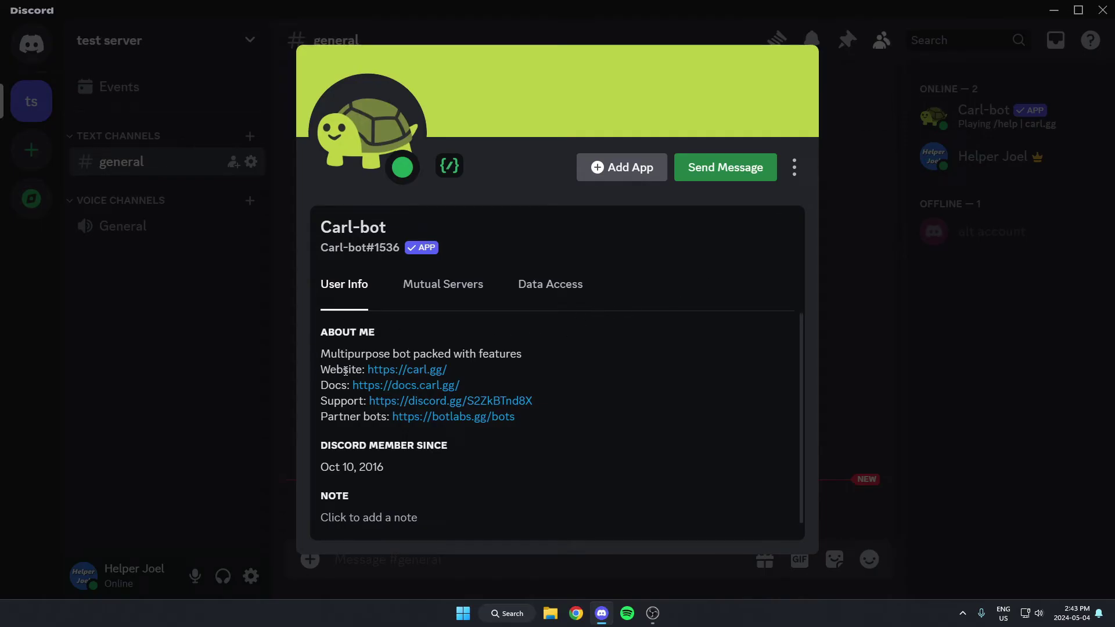
{"action": "left_click", "coordinate": [414, 376]}
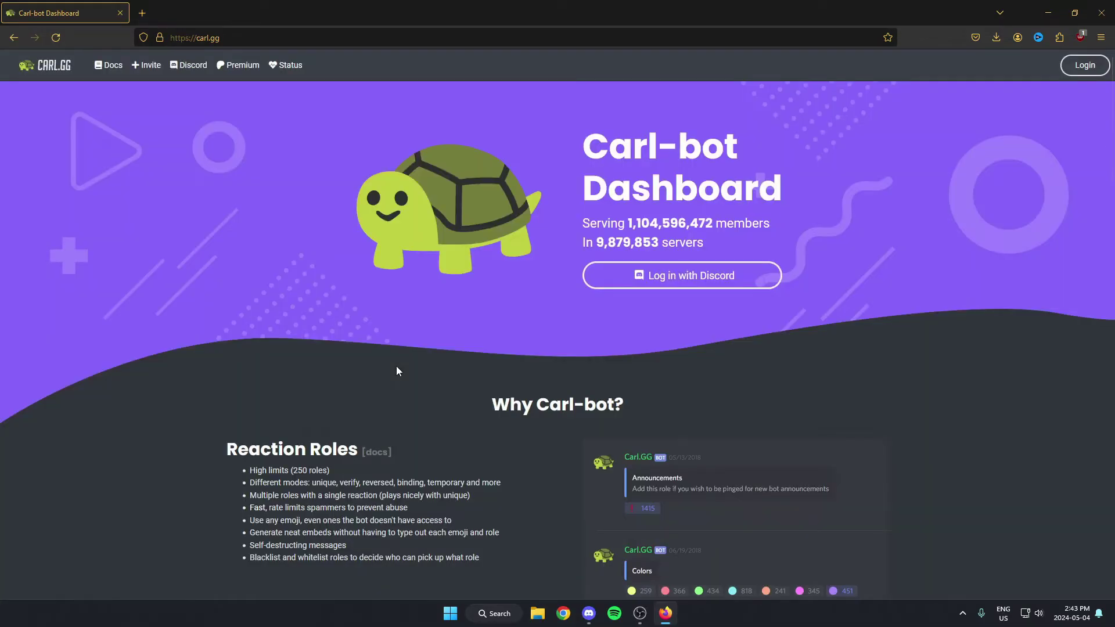
Log in to the Carl-bot dashboard with Discord and open the Welcome settings of test server.
{"action": "left_click", "coordinate": [684, 285]}
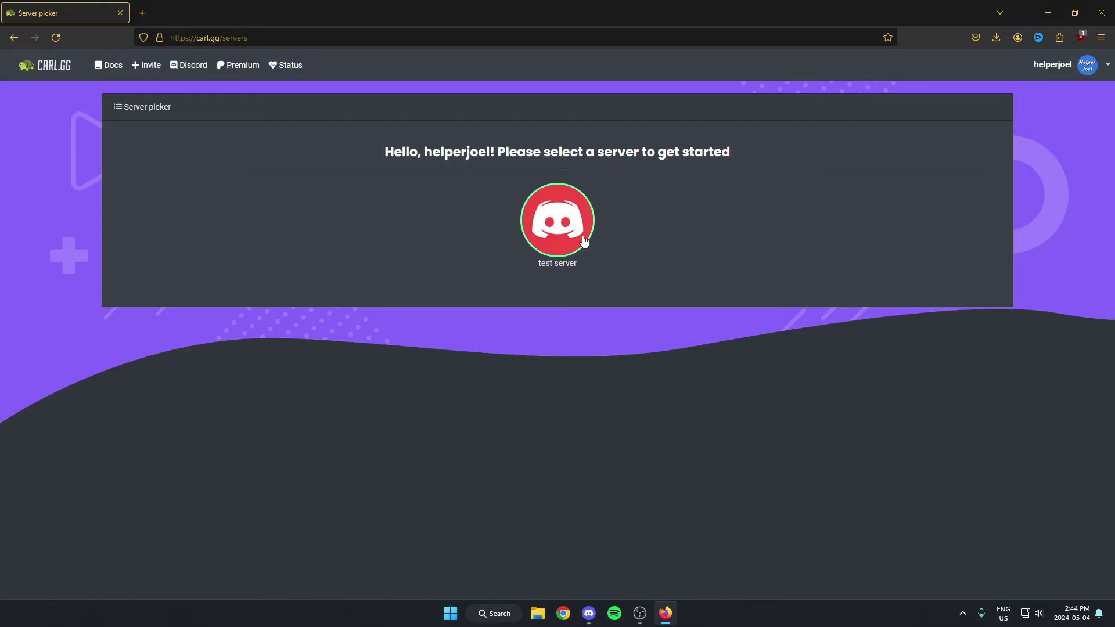
{"action": "left_click", "coordinate": [583, 241]}
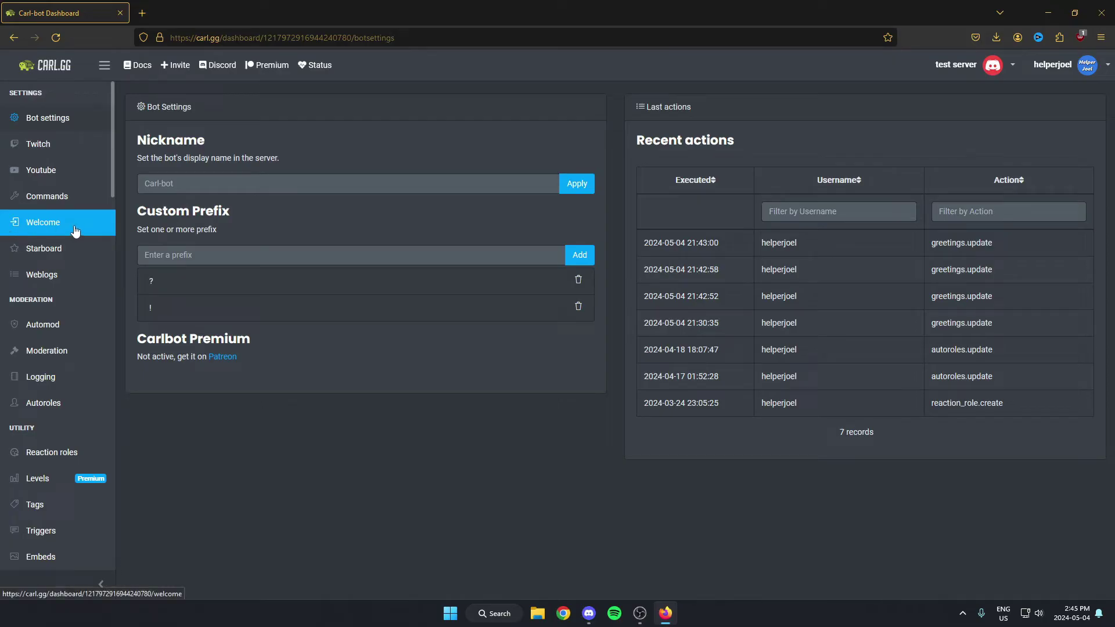
{"action": "left_click", "coordinate": [75, 230]}
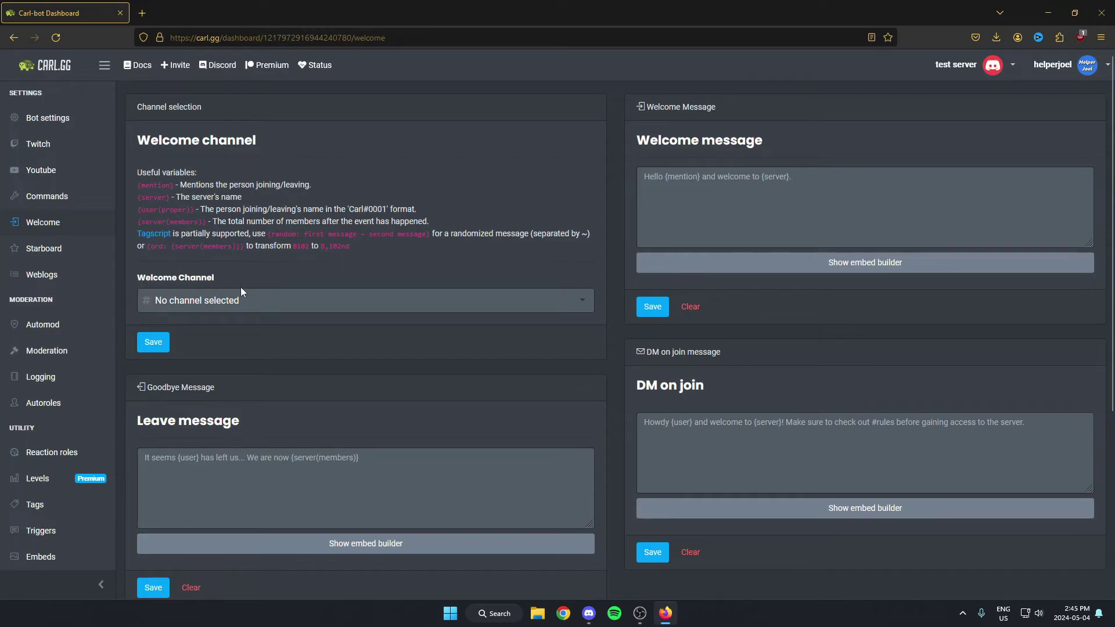
Set the welcome channel to the general text channel and save it.
{"action": "left_click", "coordinate": [252, 301]}
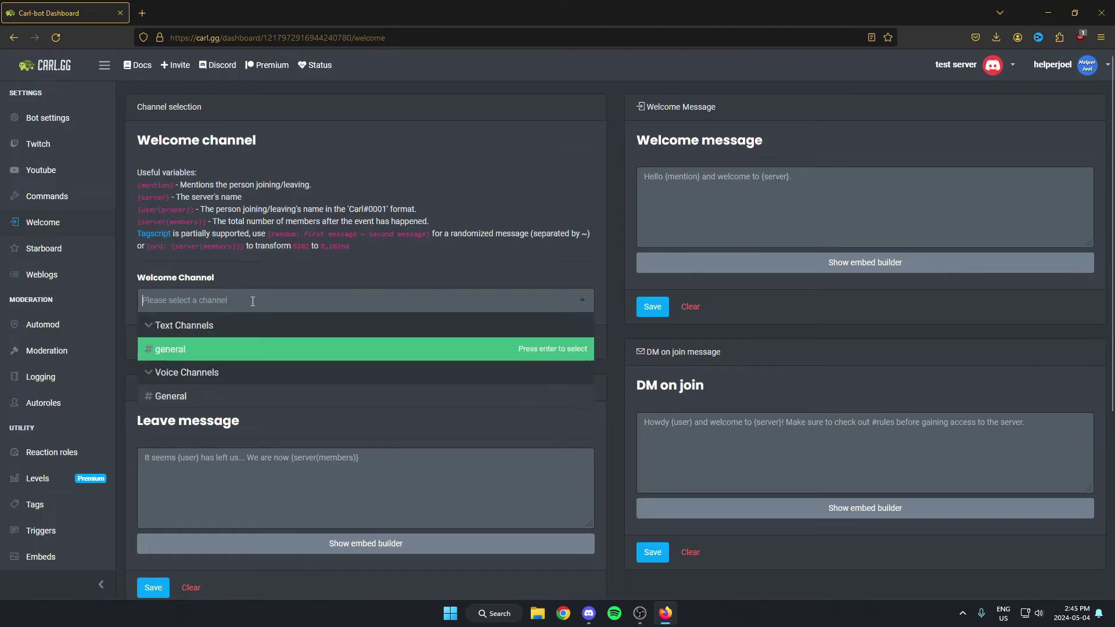
{"action": "left_click", "coordinate": [204, 356]}
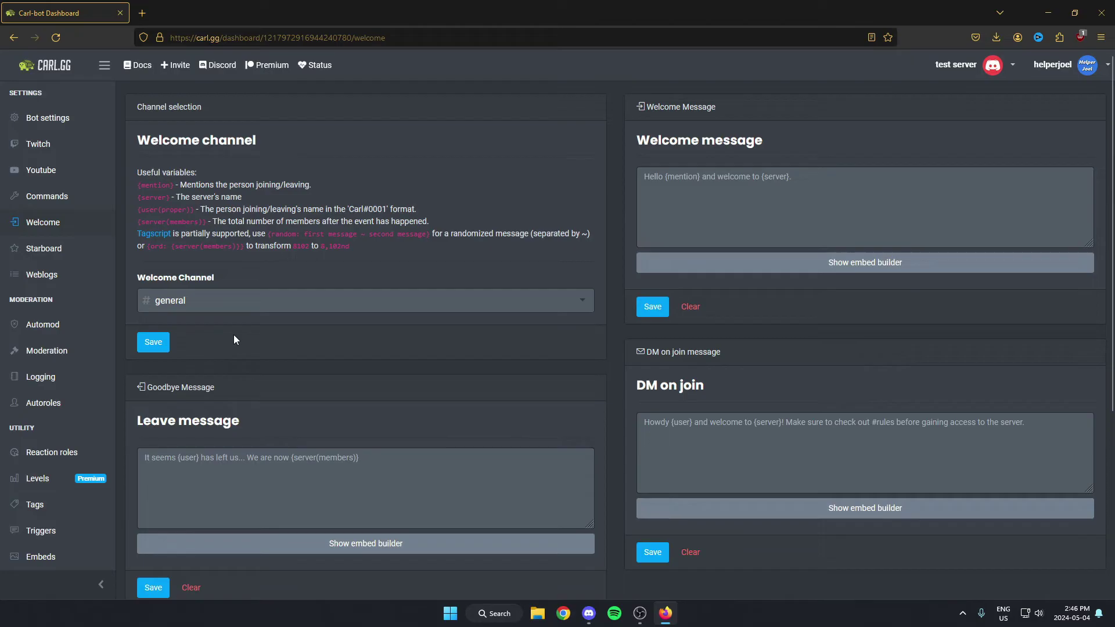
{"action": "left_click", "coordinate": [157, 349]}
Write the welcome message "Hi {mention}, welcome to {server}!" and save it.
{"action": "left_click", "coordinate": [681, 181]}
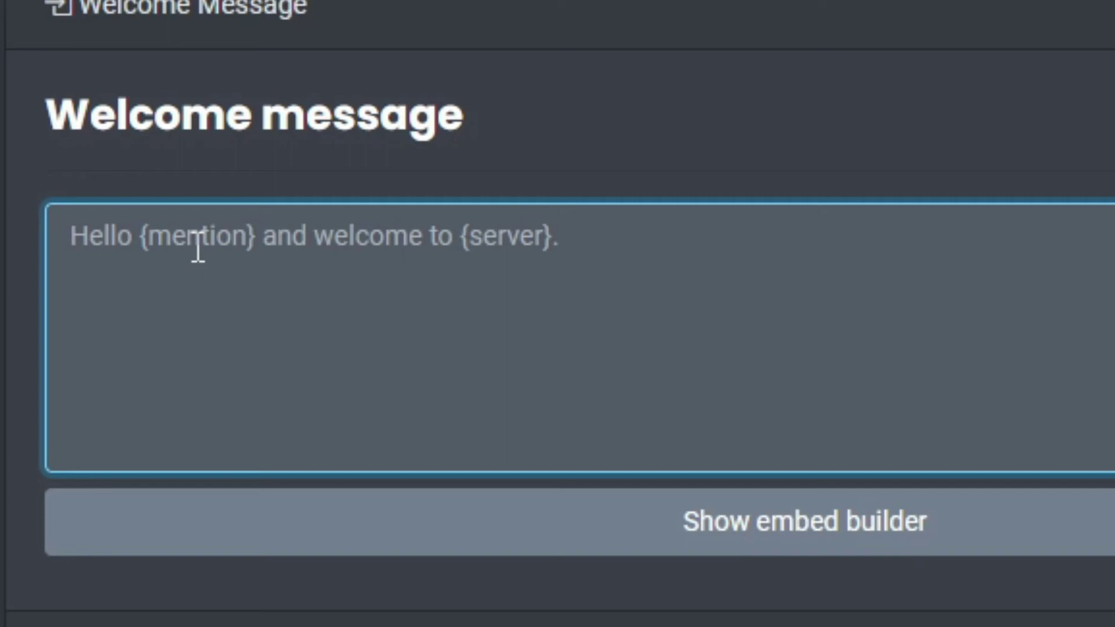
{"action": "type", "text": "Hi "}
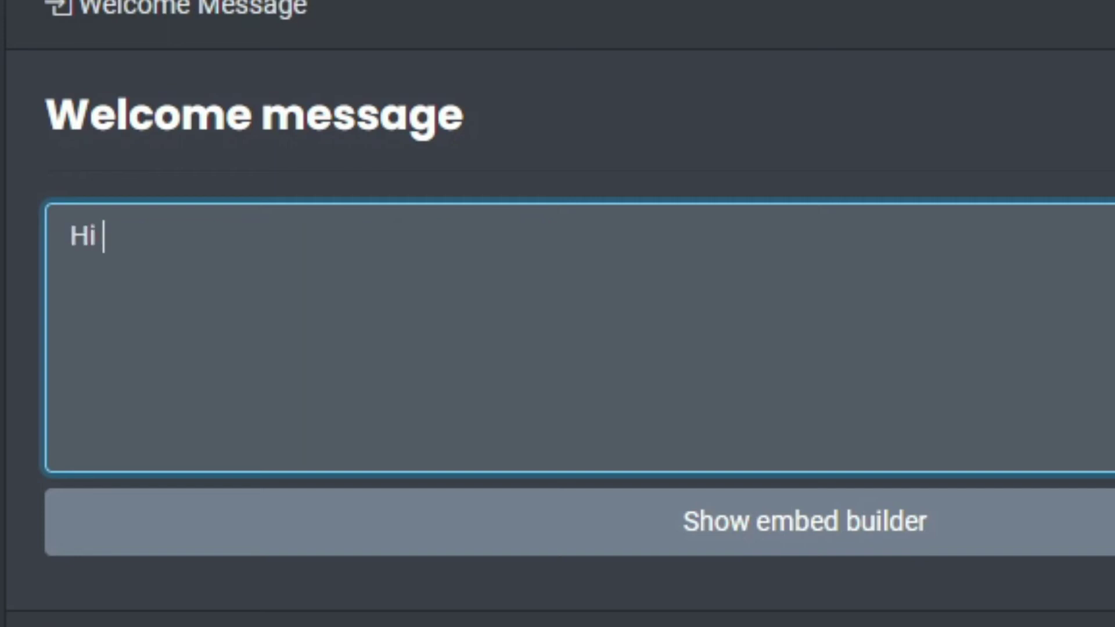
{"action": "type", "text": "{mention"}
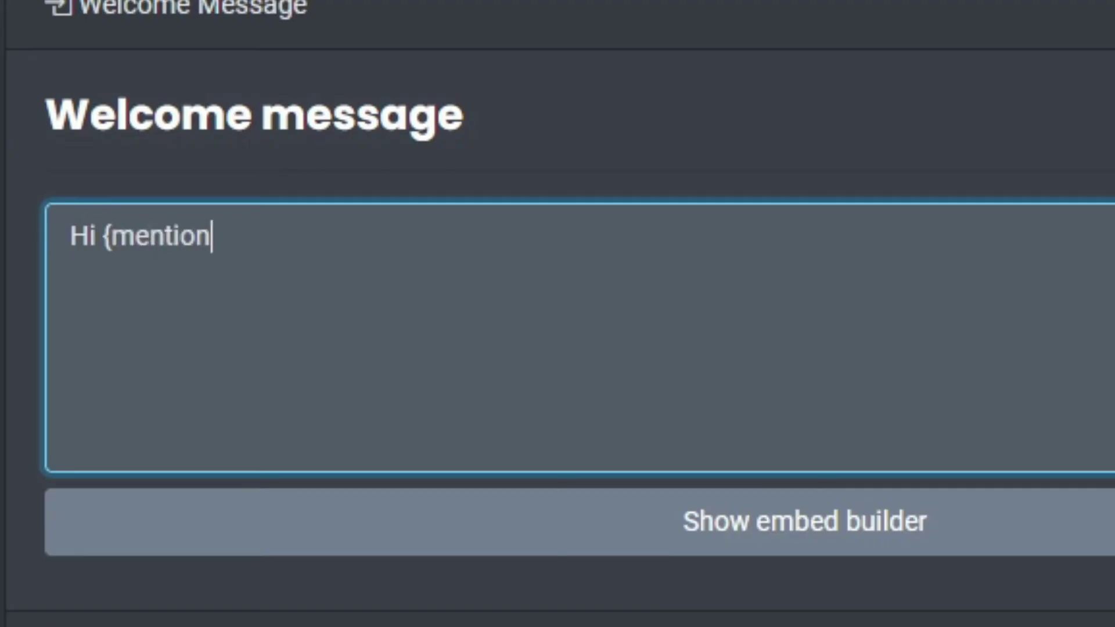
{"action": "type", "text": "}"}
{"action": "type", "text": ", welcom to"}
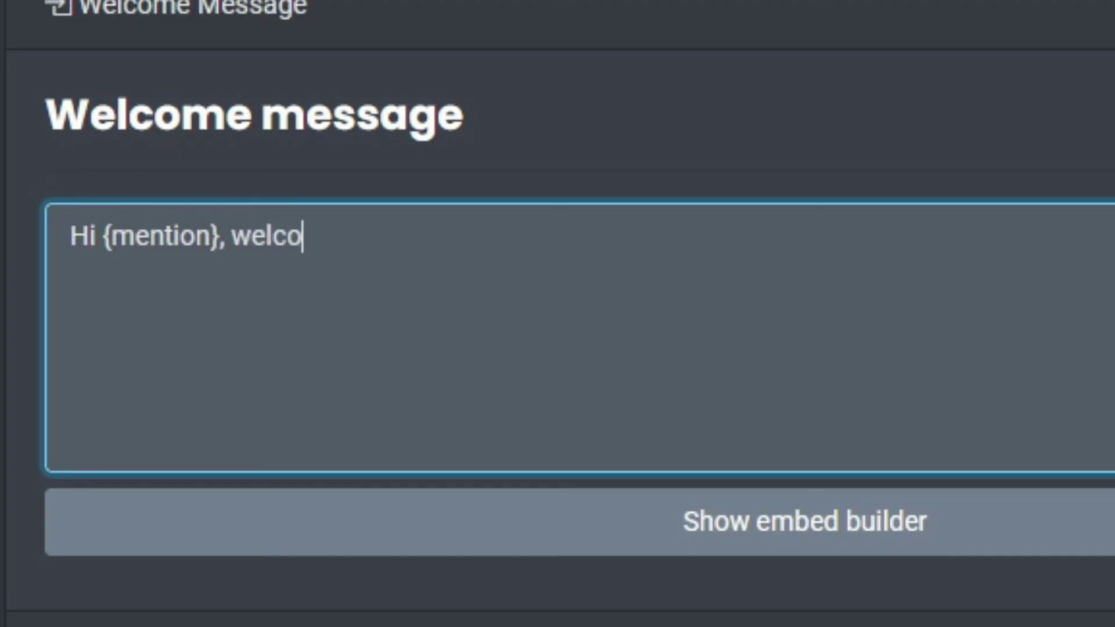
{"action": "key", "text": "BackSpace"}
{"action": "key", "text": "BackSpace"}
{"action": "key", "text": "BackSpace"}
{"action": "type", "text": "e to "}
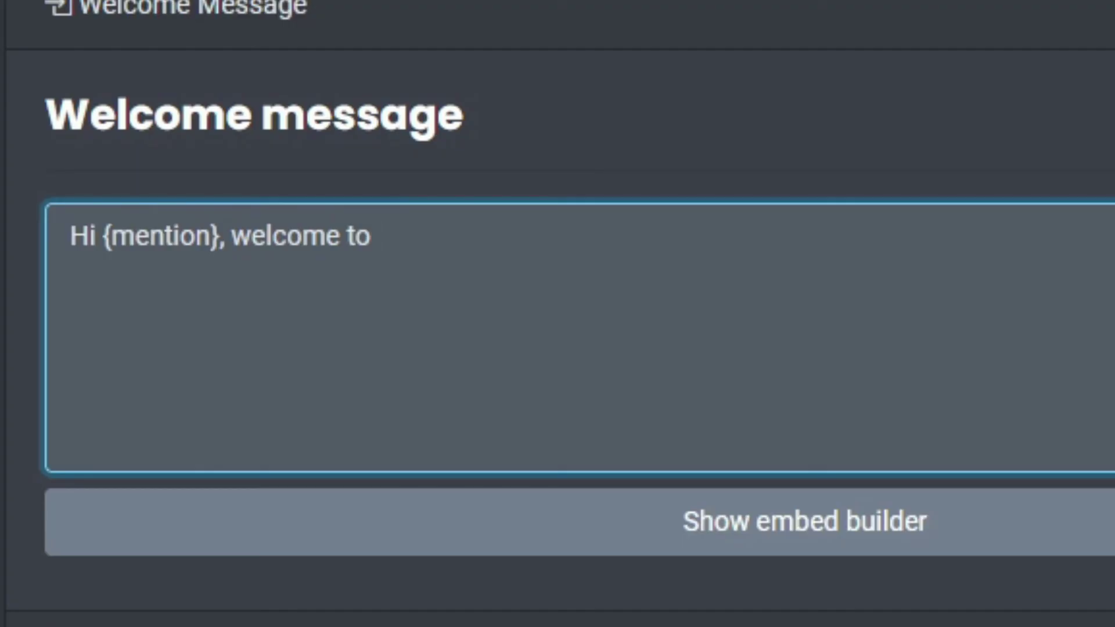
{"action": "type", "text": "{server"}
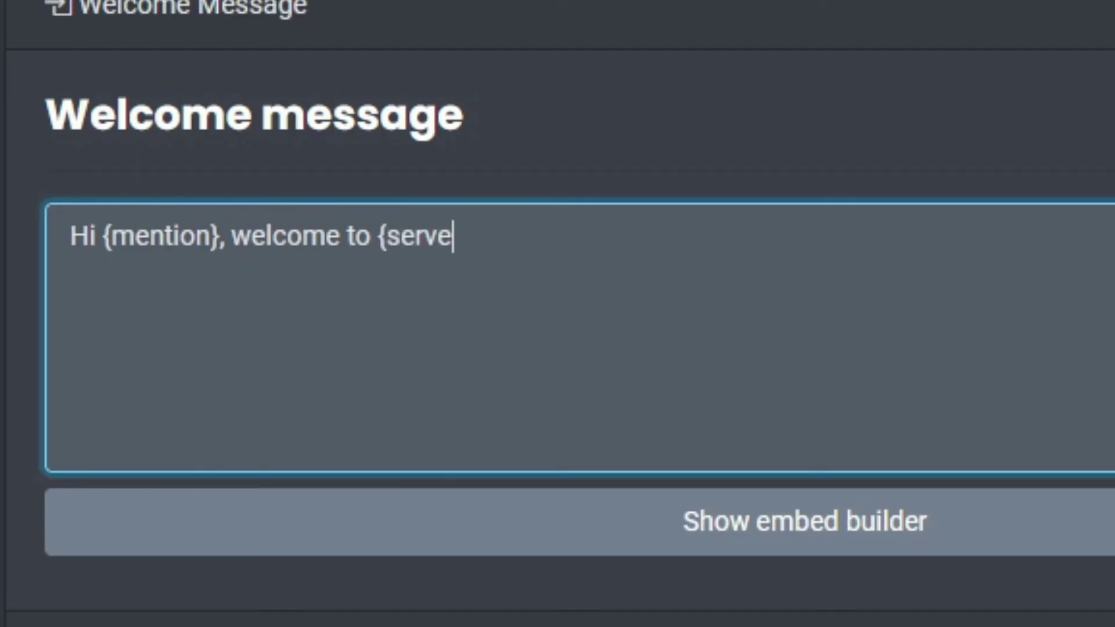
{"action": "type", "text": "}!"}
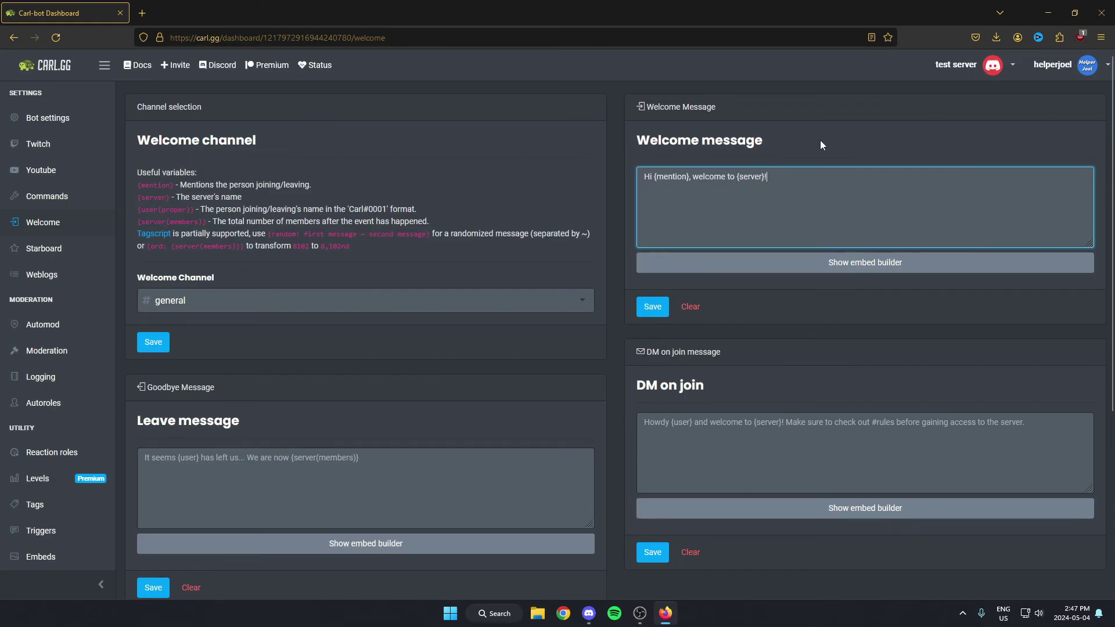
{"action": "left_click", "coordinate": [664, 311]}
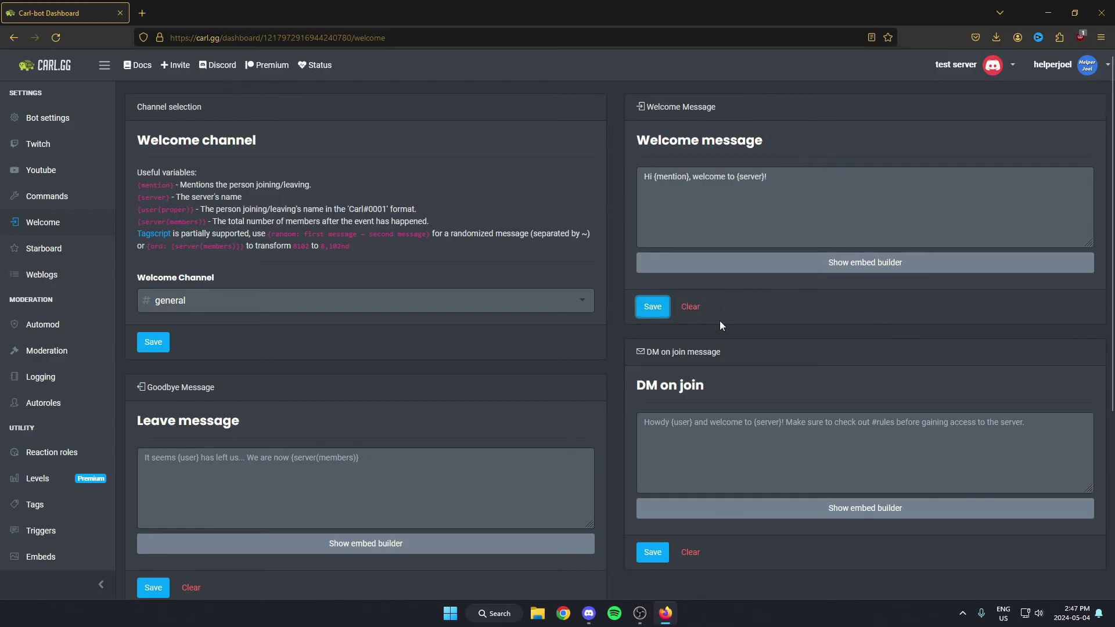
Switch to Discord and check Carl-bot's welcome message for the new member in the general channel.
{"action": "left_click", "coordinate": [589, 614]}
{"action": "left_click", "coordinate": [869, 320]}
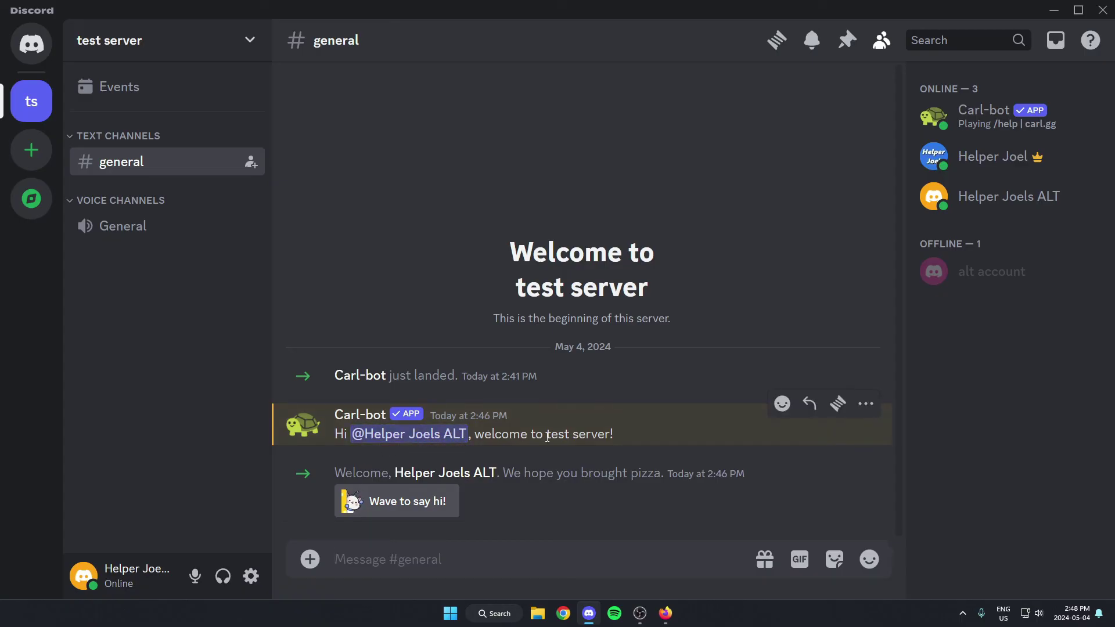
{"action": "left_click_drag", "start_coordinate": [547, 436], "coordinate": [609, 438]}
{"action": "left_click", "coordinate": [635, 444]}
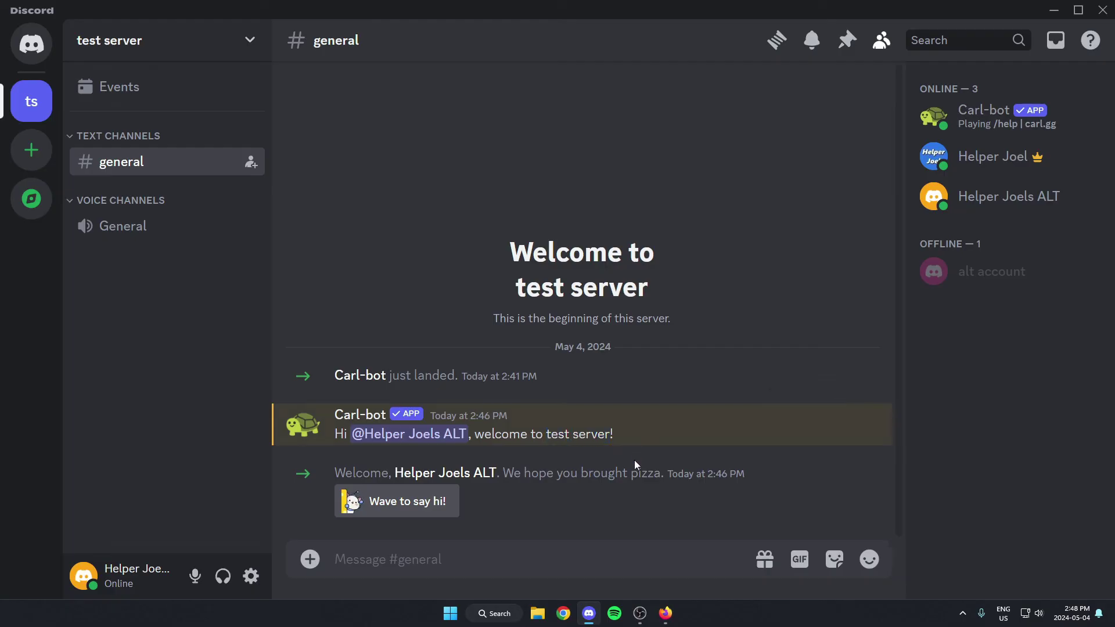